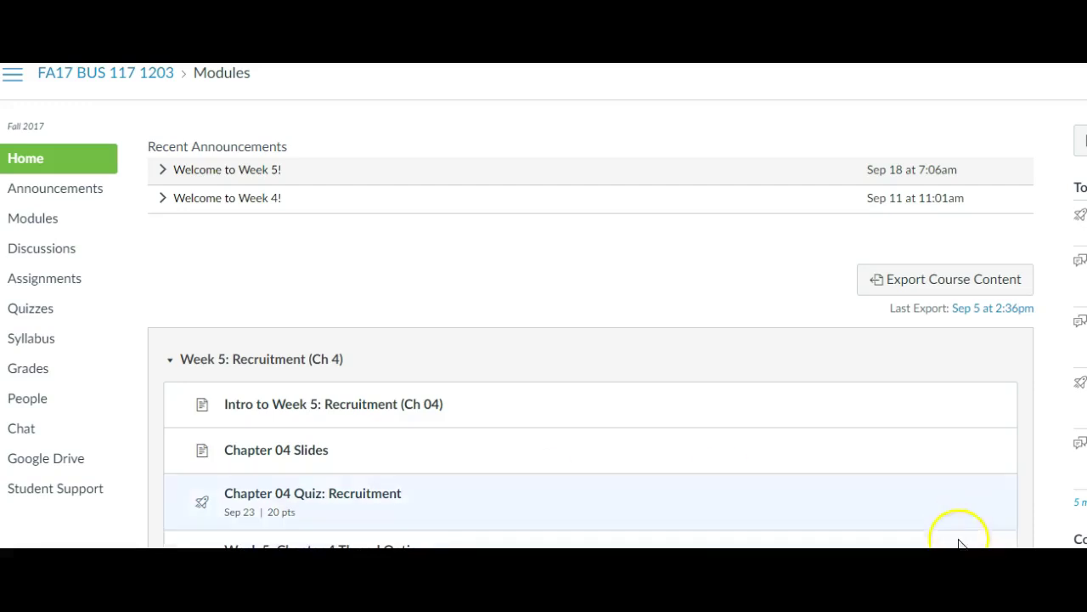
# Go to the course Assignments list and select Case Study #1.
pyautogui.click(30, 286)
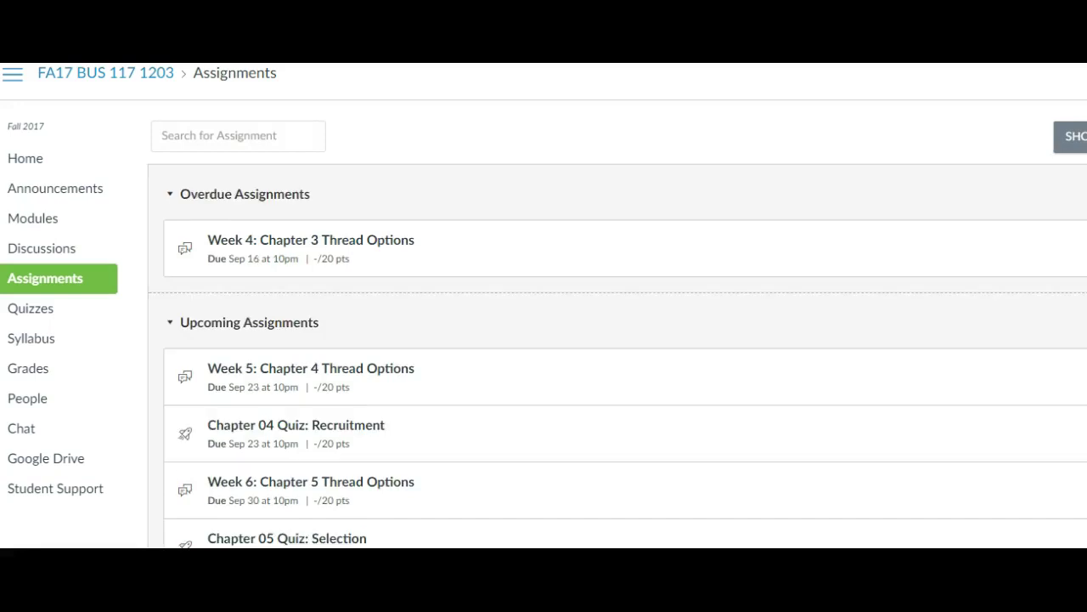
pyautogui.scroll(-2, 618, 340)
pyautogui.scroll(-6, 618, 340)
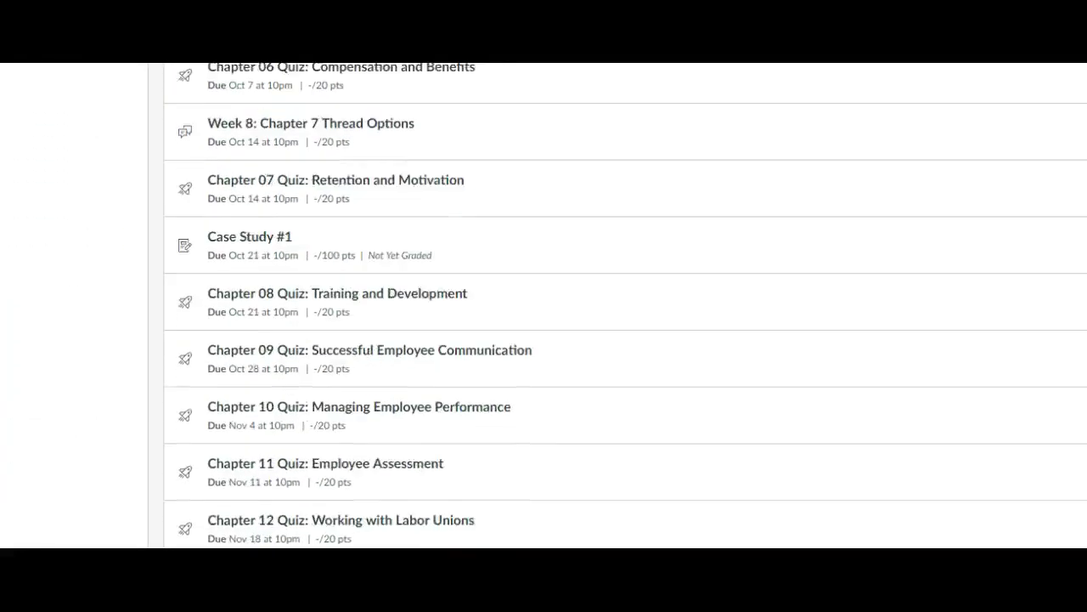
pyautogui.scroll(1, 625, 306)
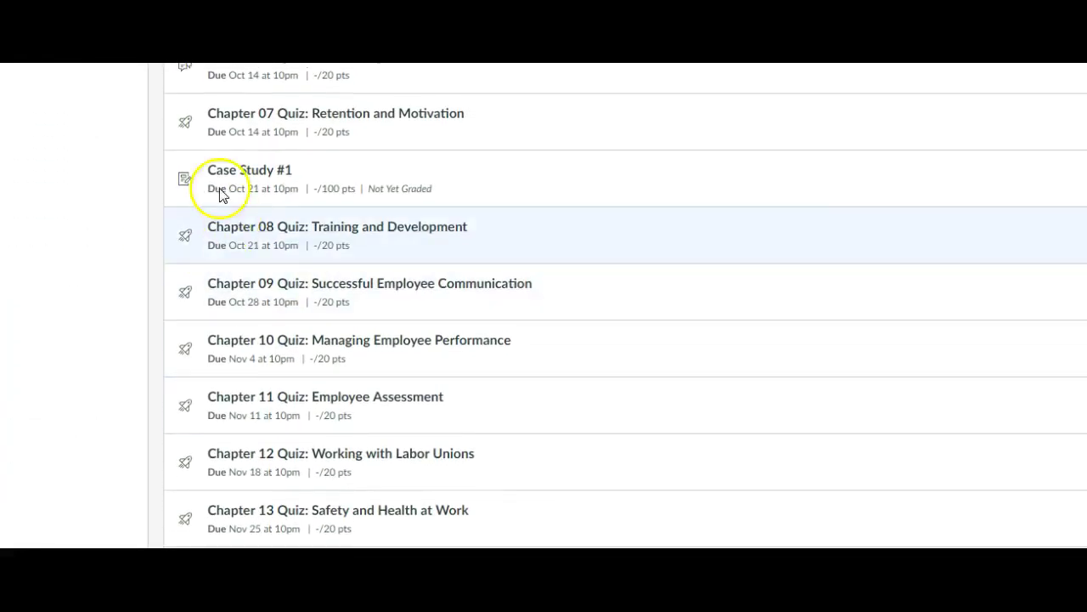
pyautogui.click(216, 180)
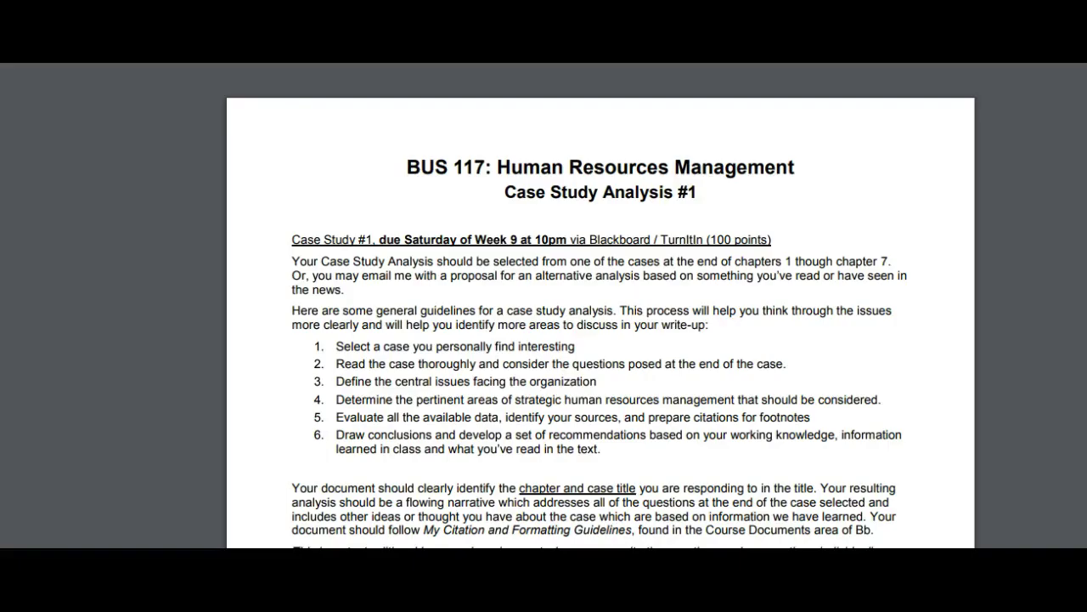
pyautogui.scroll(-2, 600, 319)
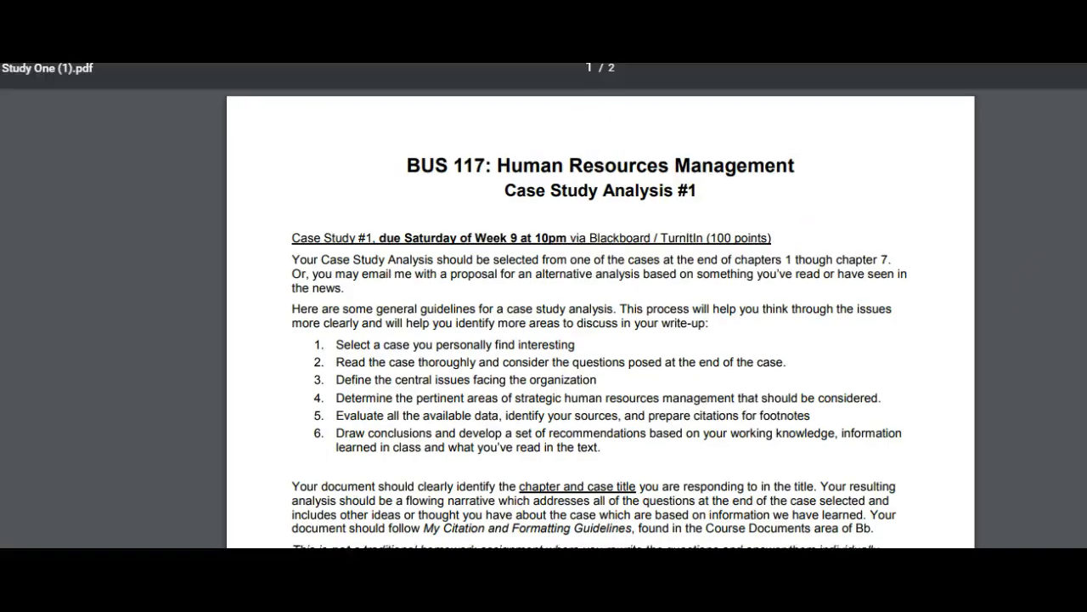
pyautogui.scroll(-1, 601, 318)
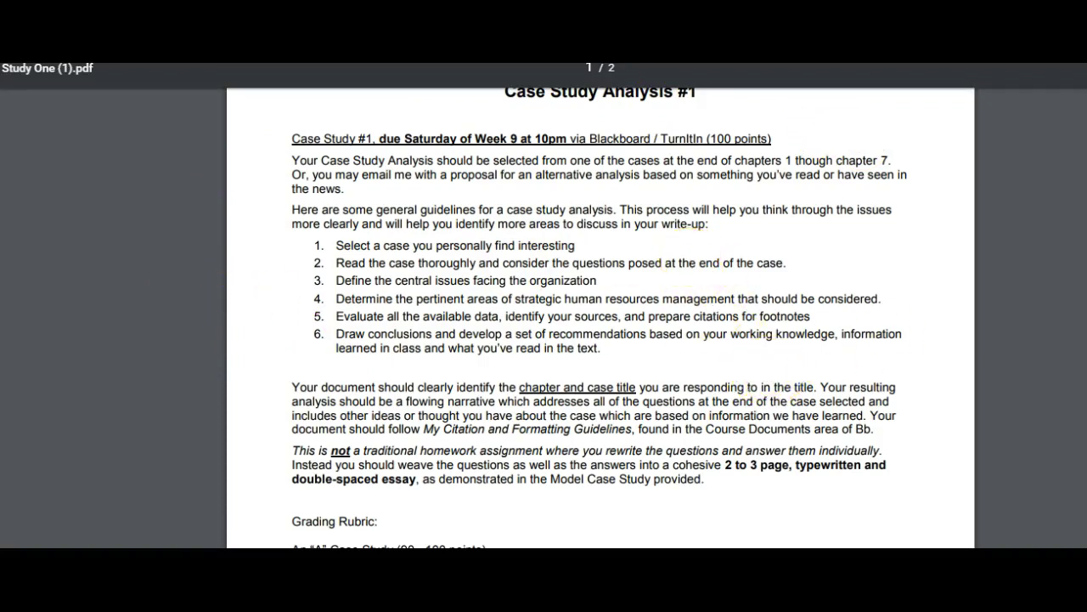
pyautogui.scroll(-5, 599, 318)
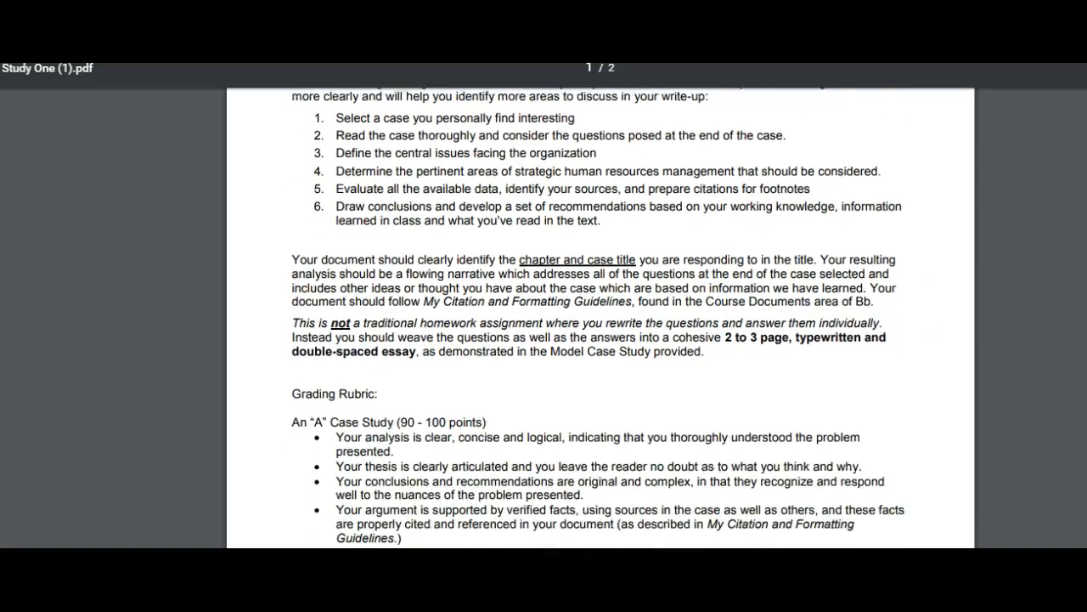
pyautogui.scroll(-4, 599, 306)
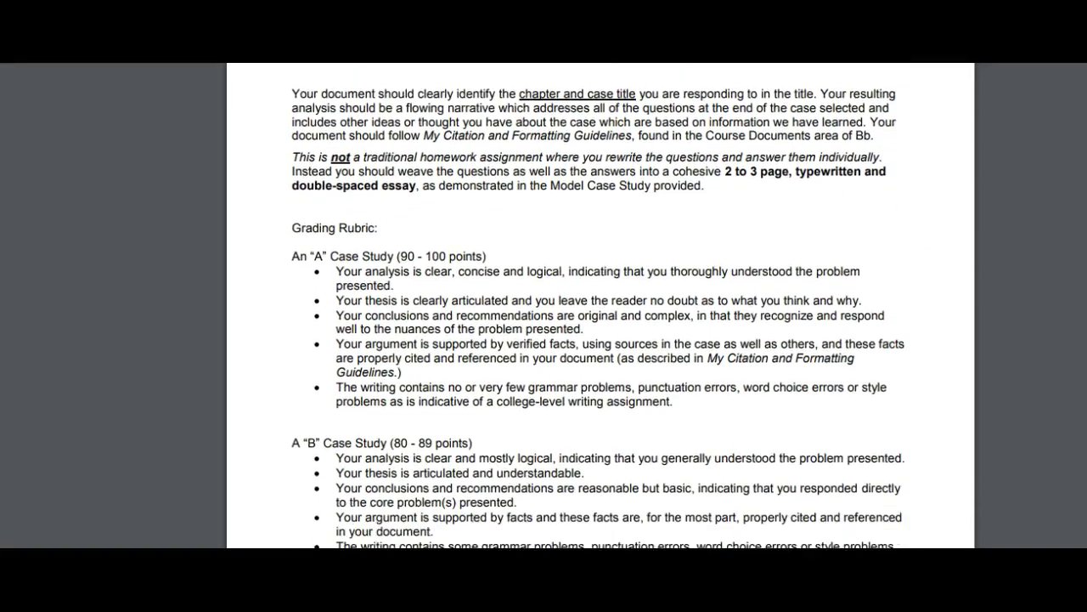
pyautogui.scroll(5, 599, 306)
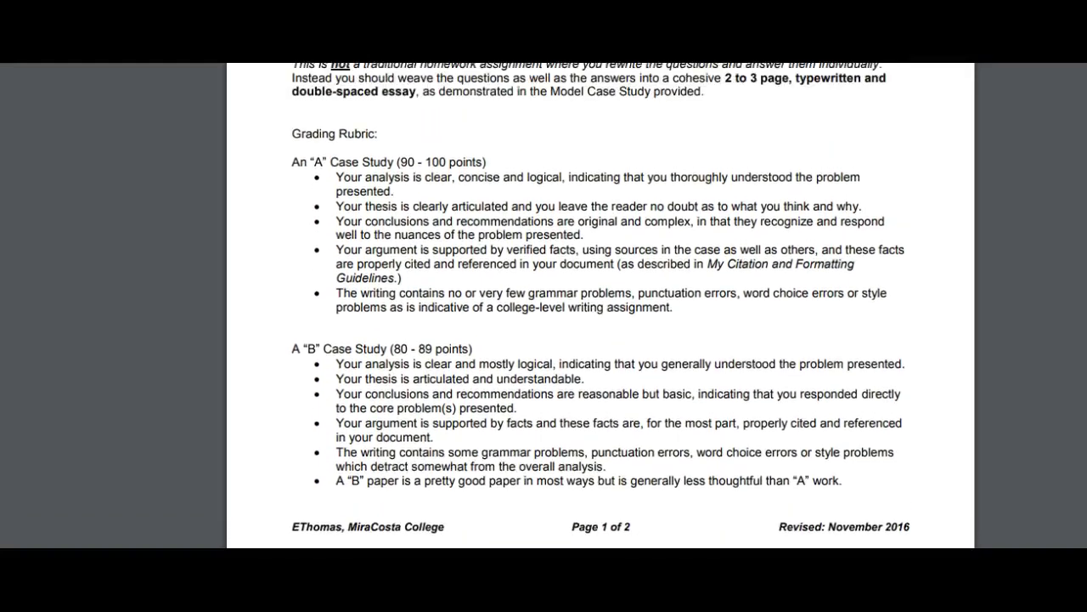
pyautogui.scroll(-1, 599, 306)
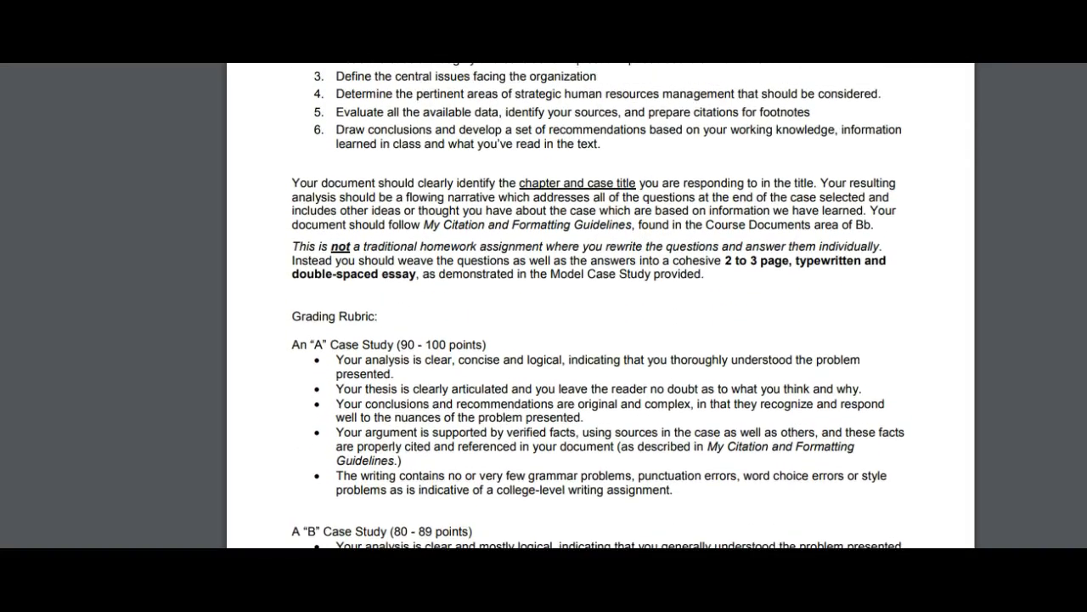
pyautogui.scroll(2, 977, 289)
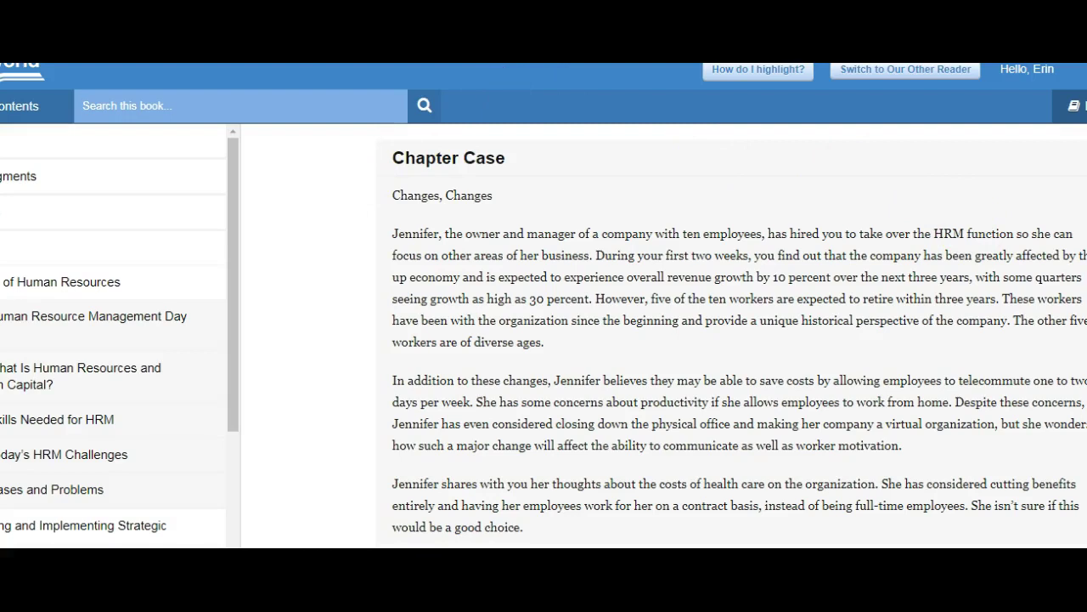
# Expand chapter 2 in the Table of Contents to list its sections.
pyautogui.scroll(-2, 229, 269)
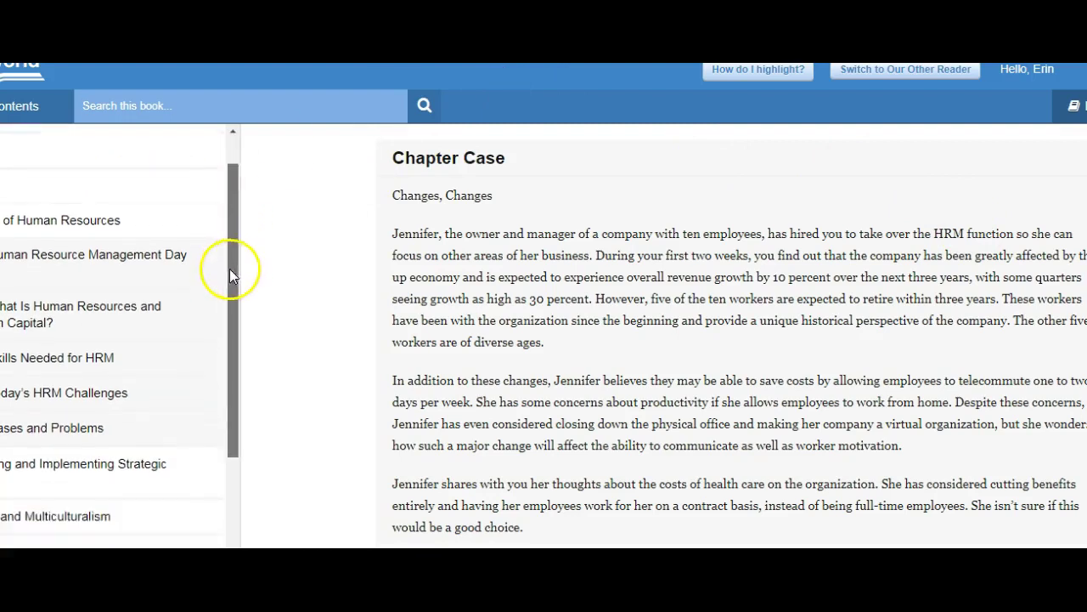
pyautogui.scroll(-2, 229, 270)
pyautogui.scroll(-1, 228, 291)
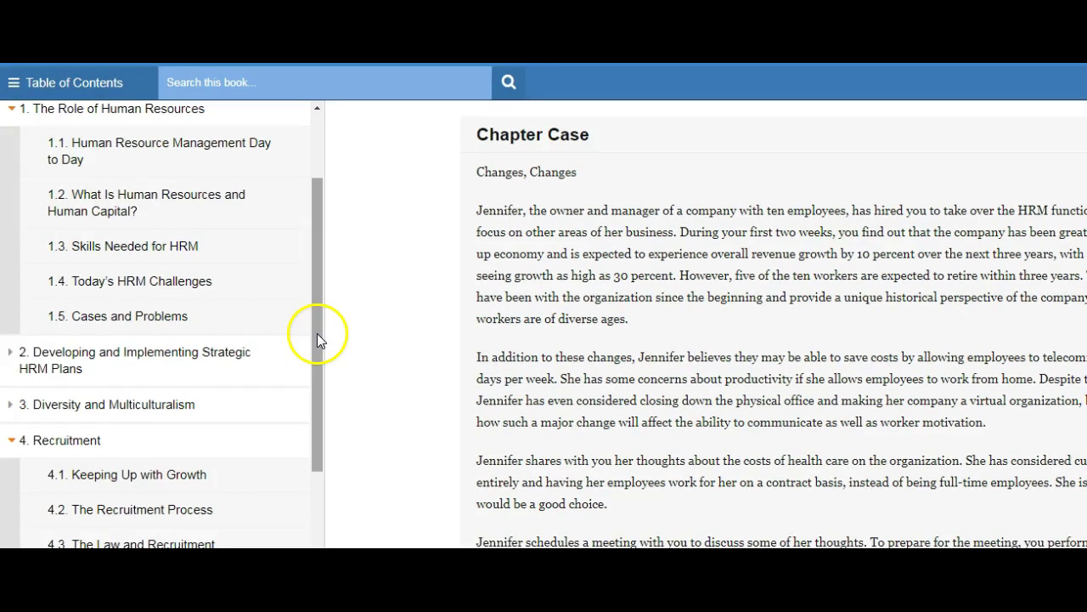
pyautogui.scroll(2, 226, 329)
pyautogui.scroll(-2, 227, 356)
pyautogui.scroll(-2, 312, 342)
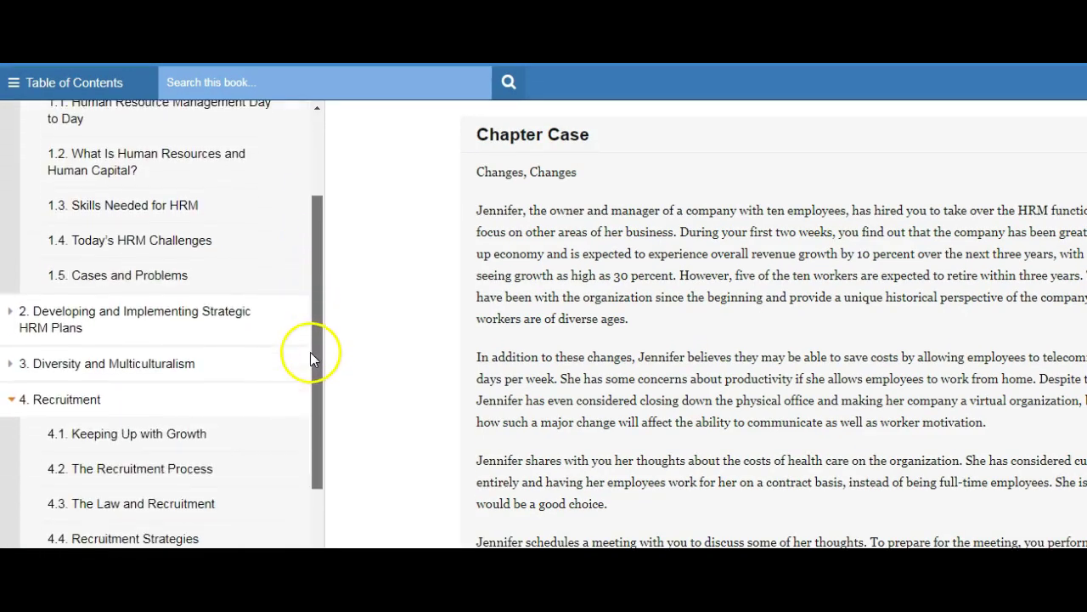
pyautogui.click(13, 314)
# Scroll the 'Changes, Changes' chapter case down to its discussion questions.
pyautogui.scroll(-2, 317, 339)
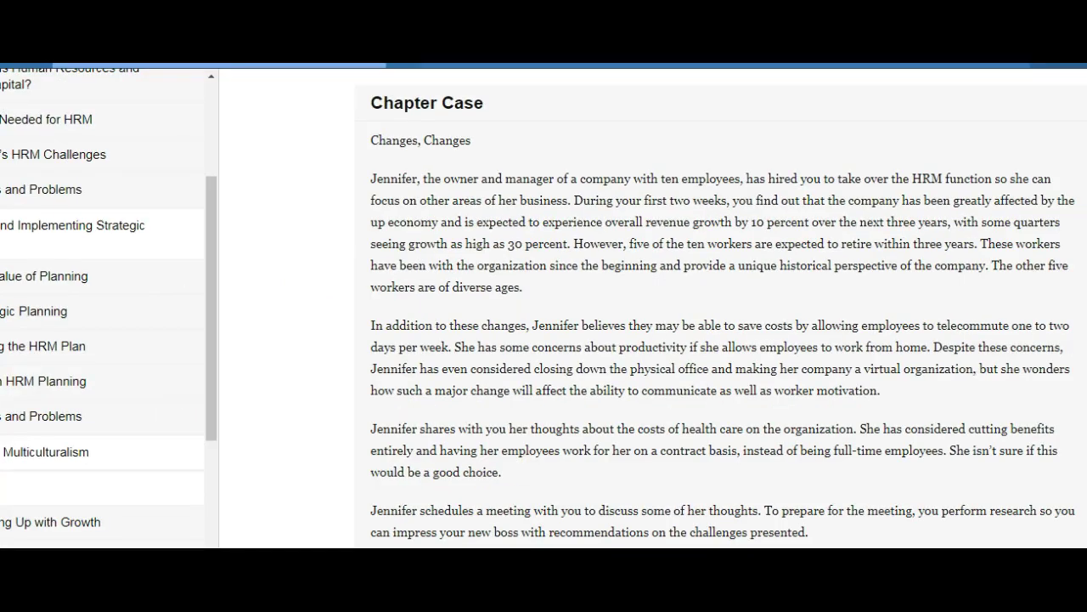
pyautogui.scroll(-1, 722, 306)
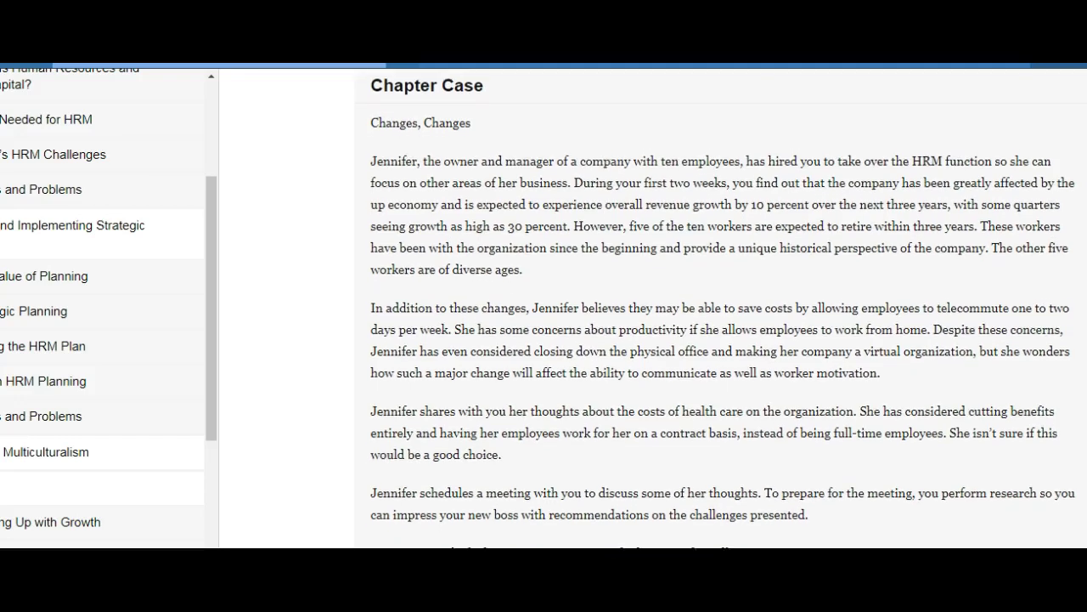
pyautogui.scroll(-1, 722, 305)
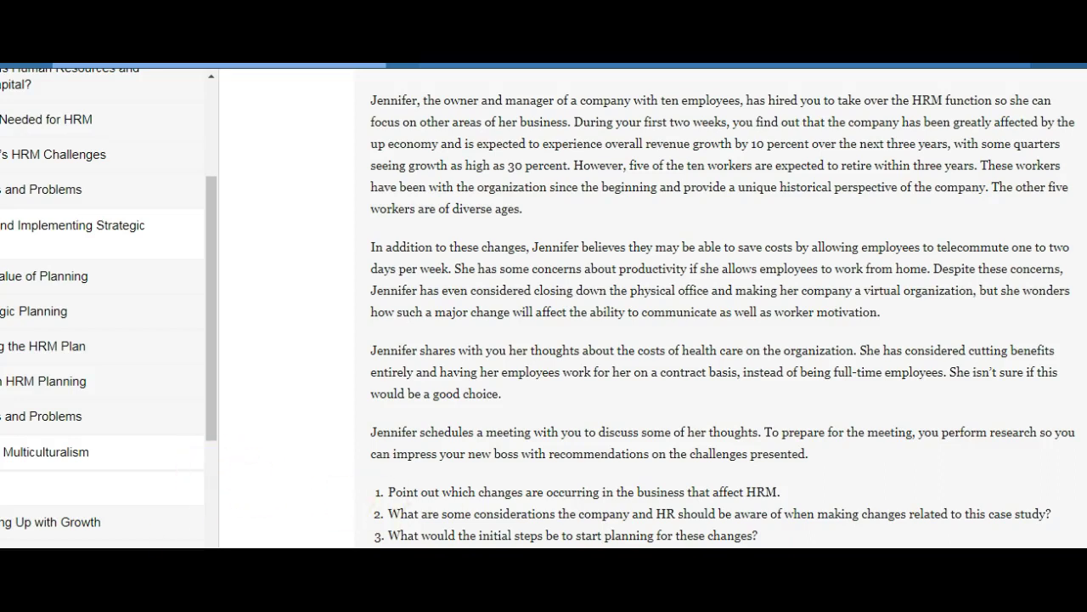
pyautogui.scroll(-1, 789, 361)
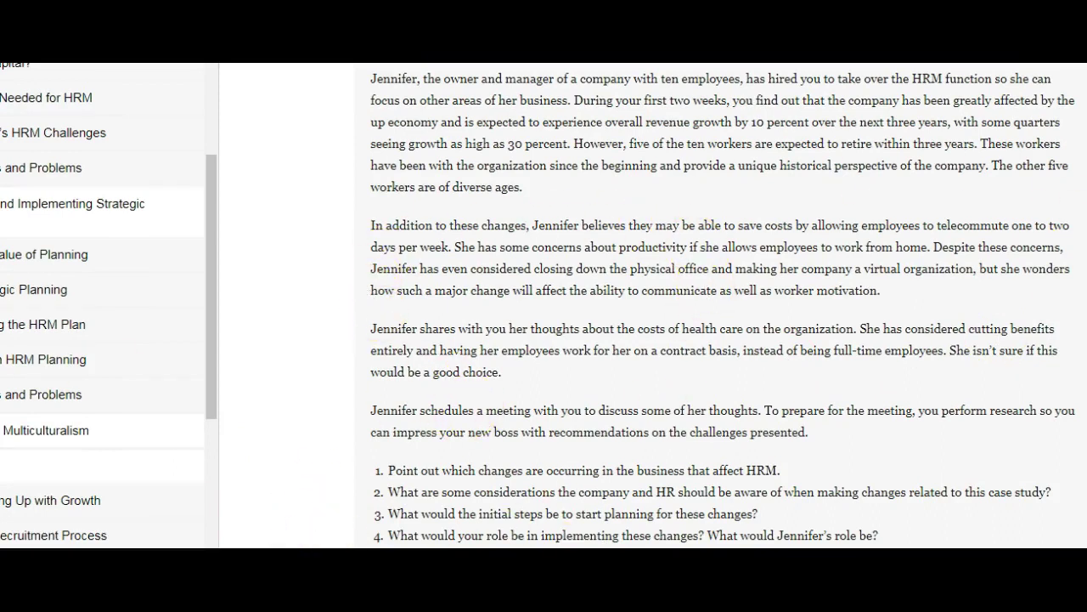
# Open section 2.5 Cases and Problems and scroll down toward the Chapter Case.
pyautogui.click(23, 401)
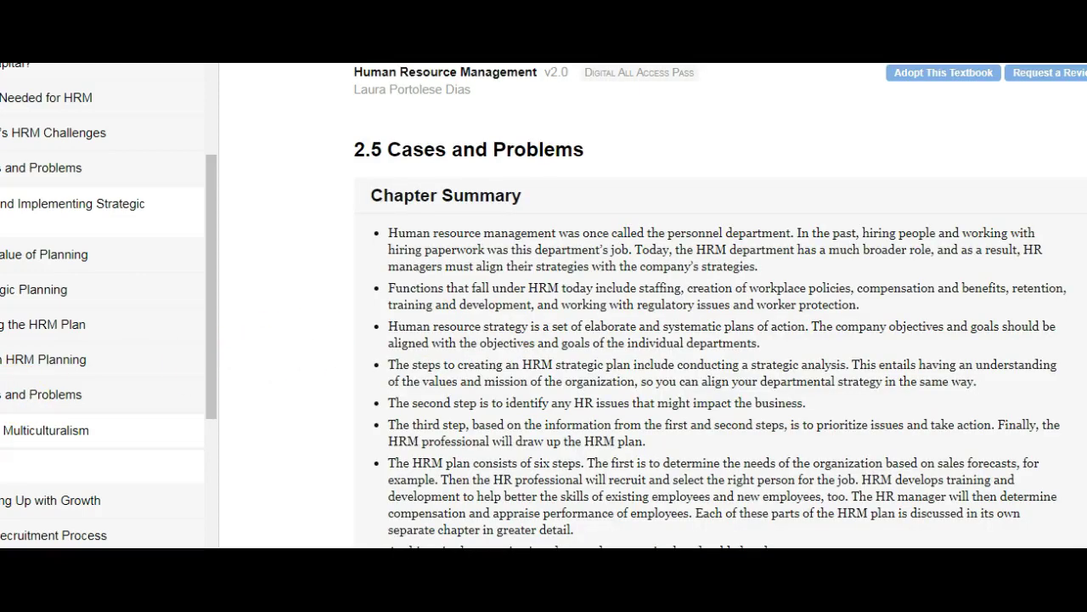
pyautogui.scroll(-2, 721, 306)
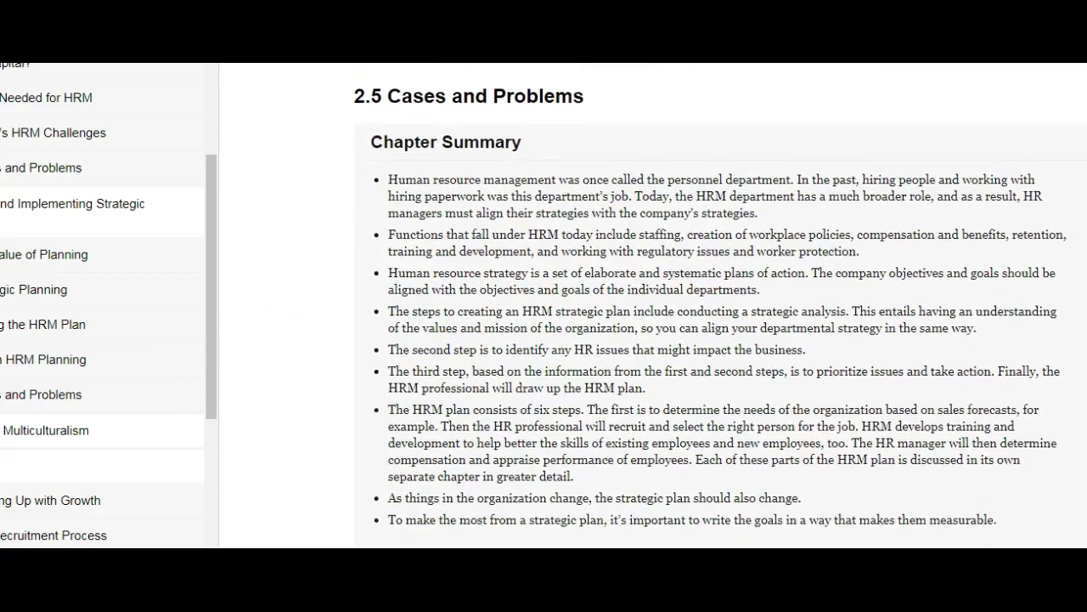
pyautogui.scroll(-8, 721, 306)
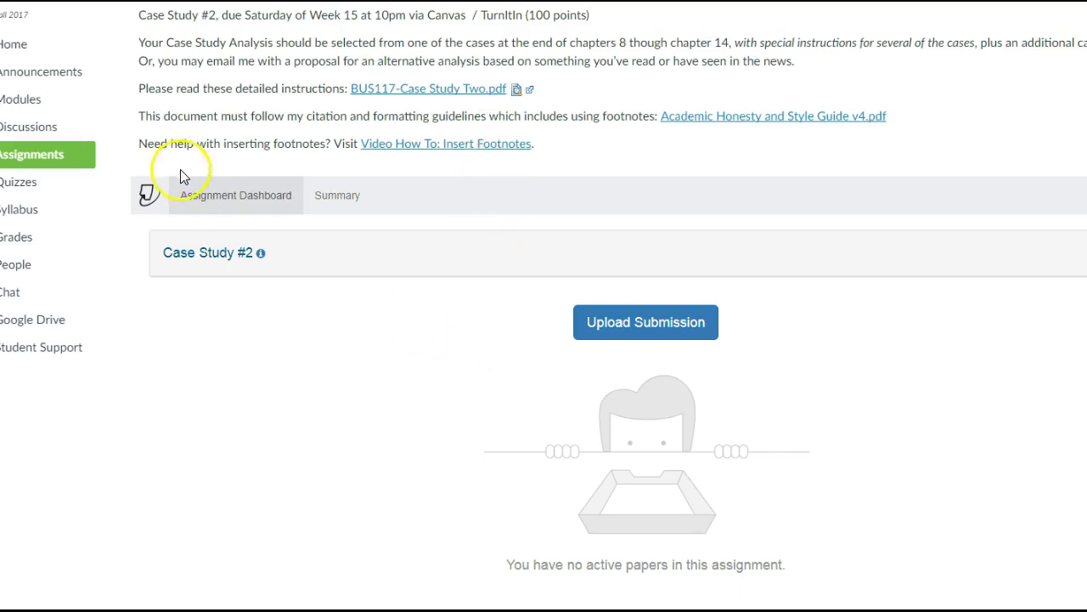
# Start a Turnitin upload for Case Study #2 with the submission title 'Chapter 1 Case'.
pyautogui.click(634, 330)
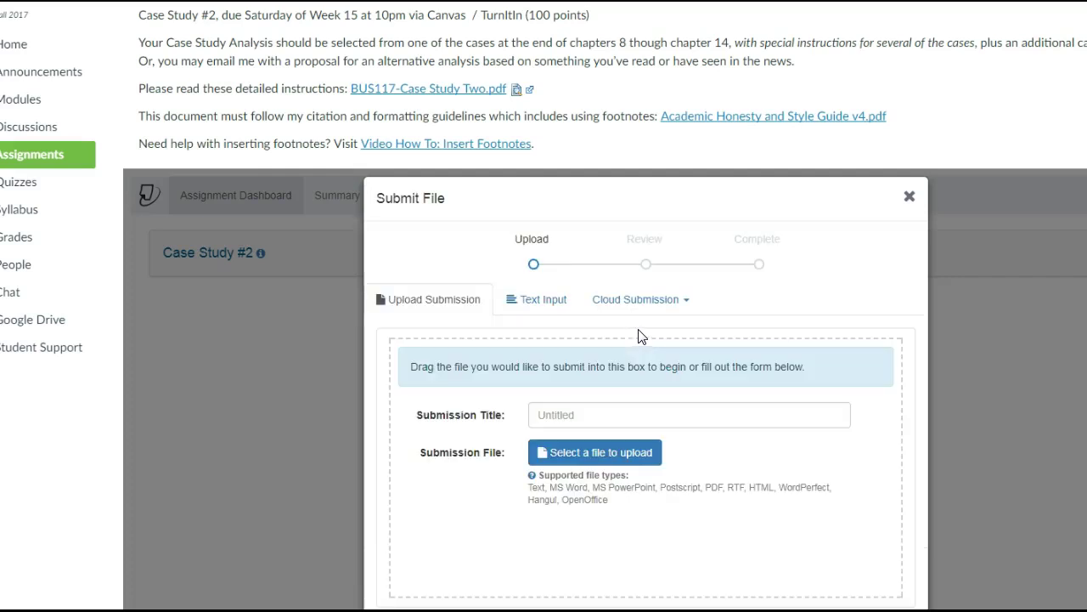
pyautogui.click(556, 413)
pyautogui.write('Cae')
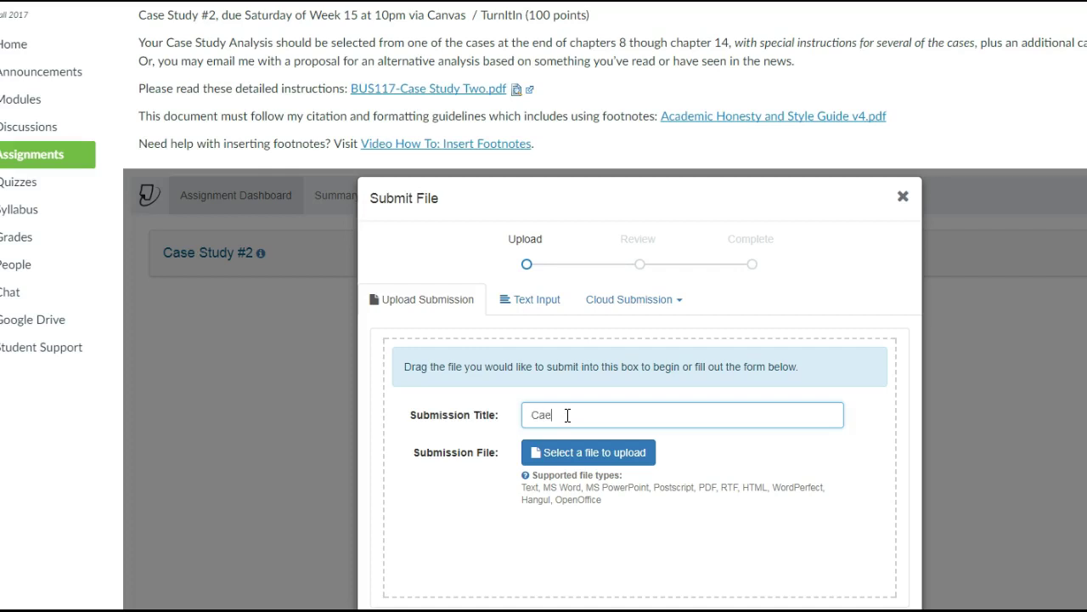
pyautogui.write('ase')
pyautogui.press('BackSpace')
pyautogui.press('BackSpace')
pyautogui.write('hapter 1 Case')
# Attach CS1FinalDraft111015.pdf as the paper and upload it for review.
pyautogui.click(591, 462)
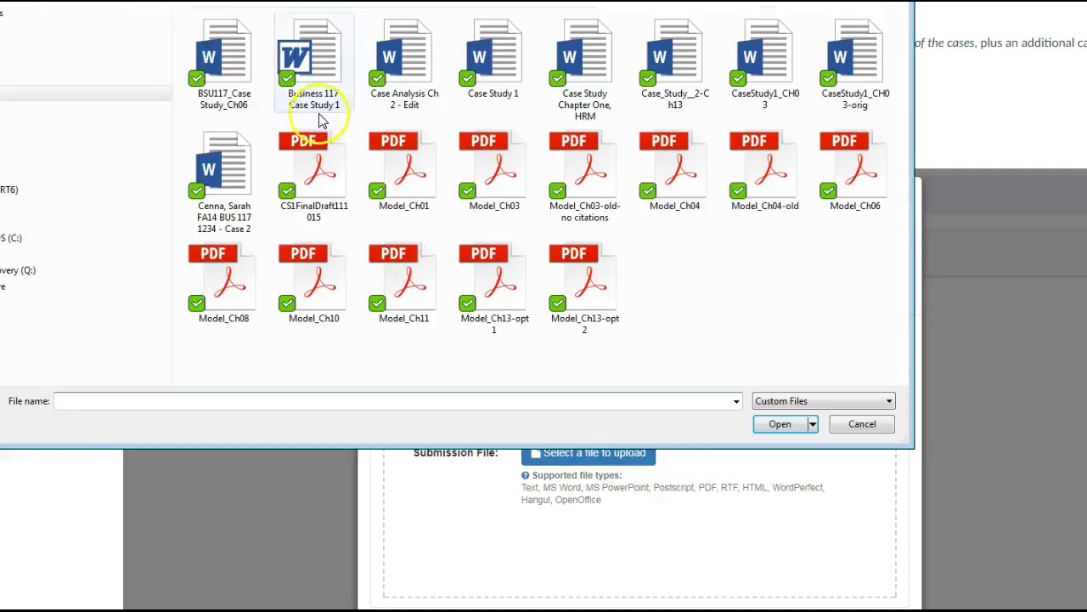
pyautogui.doubleClick(297, 183)
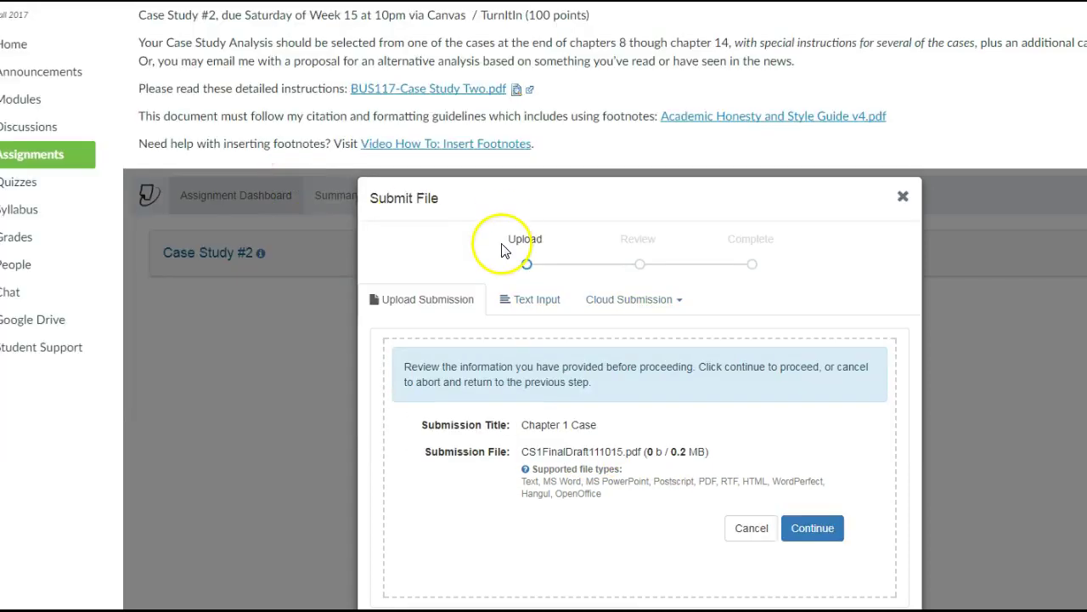
pyautogui.click(811, 529)
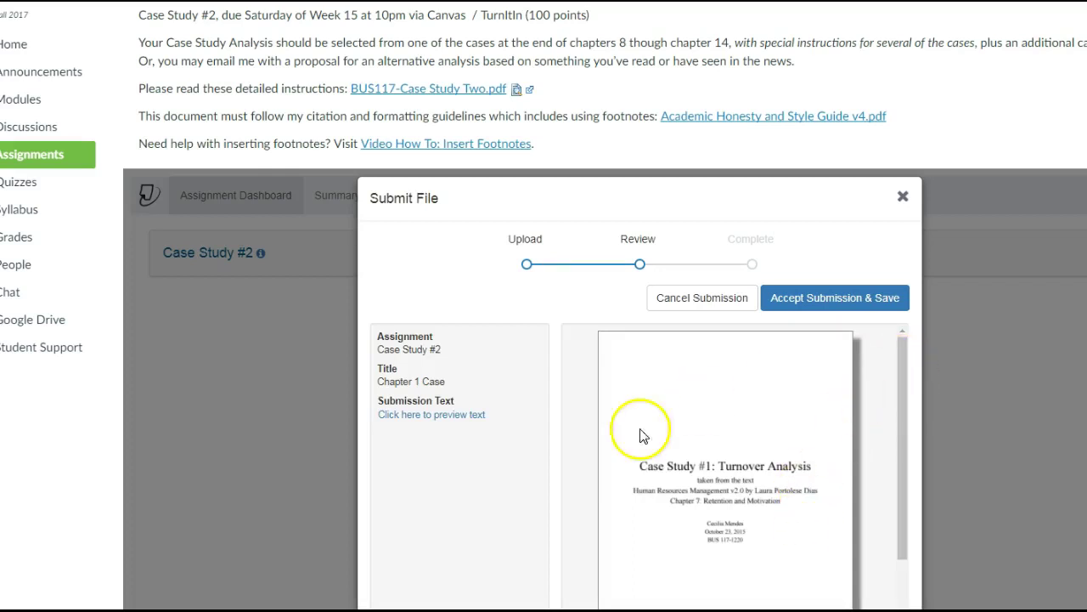
# Check the paper preview, then accept and save the Chapter 1 Case submission.
pyautogui.moveTo(901, 427); pyautogui.dragTo(916, 552)
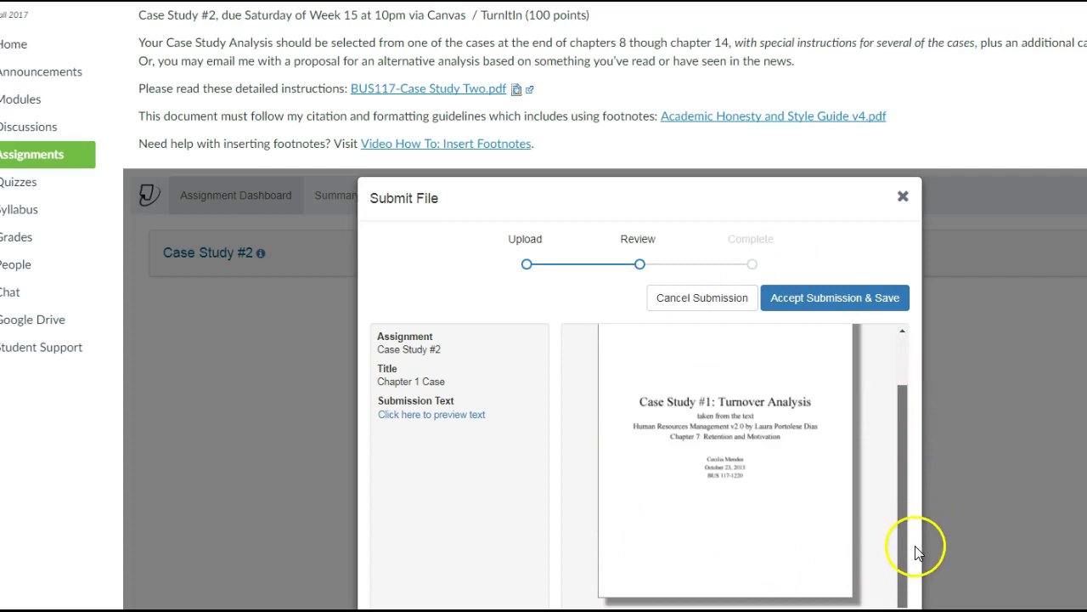
pyautogui.click(816, 301)
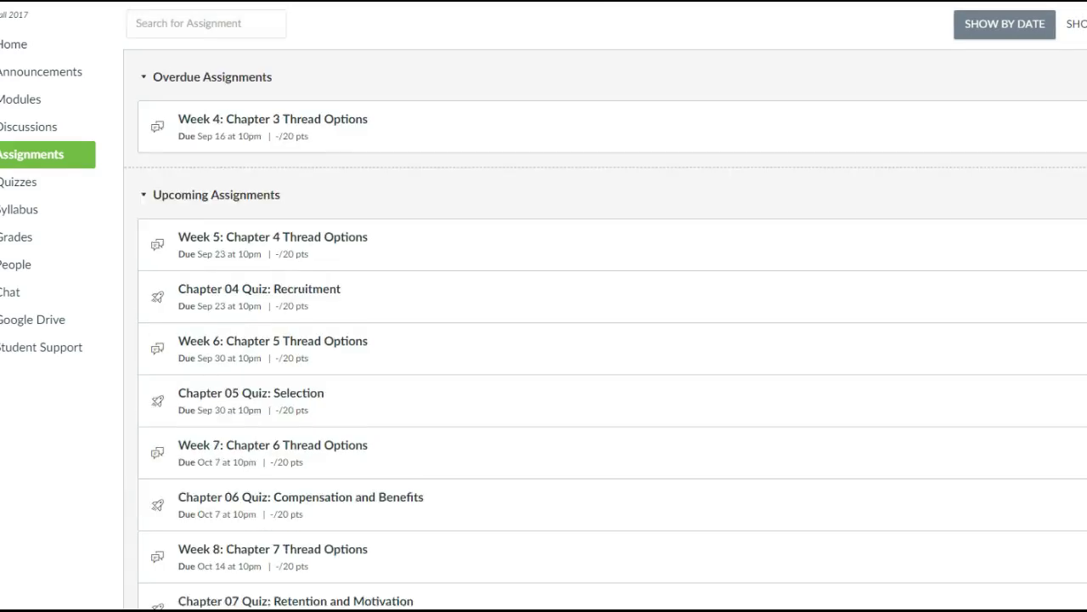
# Scroll down the Assignments list and open Case Study #2.
pyautogui.scroll(-6, 544, 340)
pyautogui.scroll(-3, 611, 305)
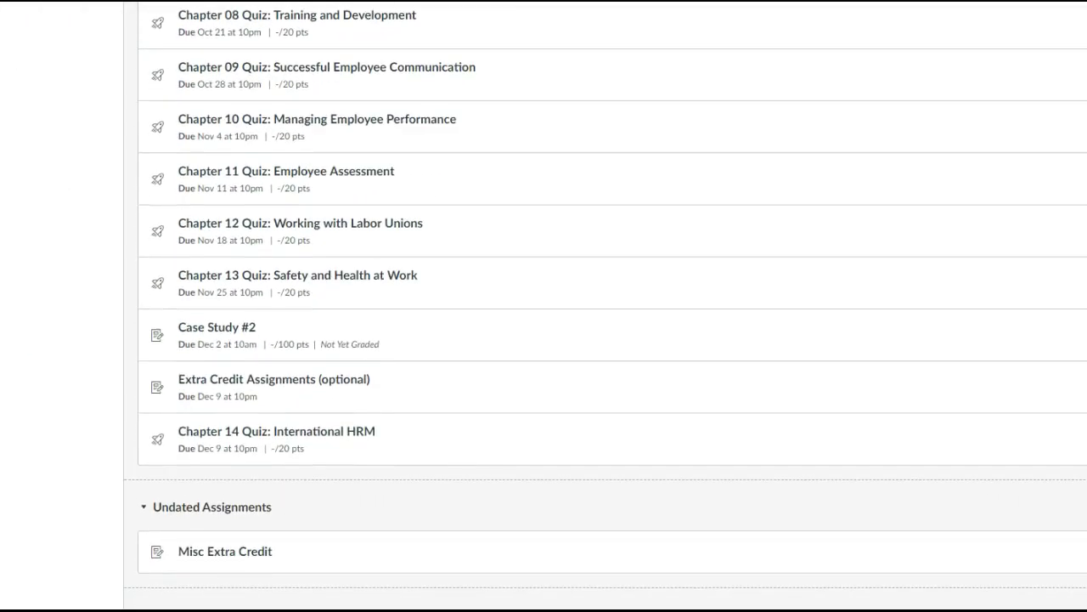
pyautogui.click(234, 334)
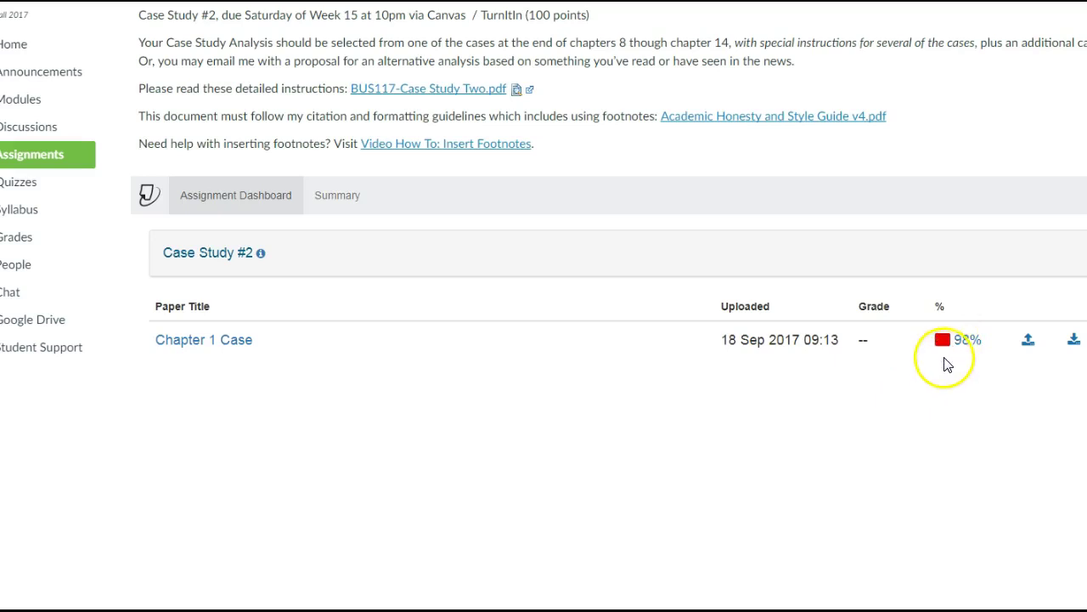
# Open the Turnitin report from the 98% score in the % column.
pyautogui.click(965, 347)
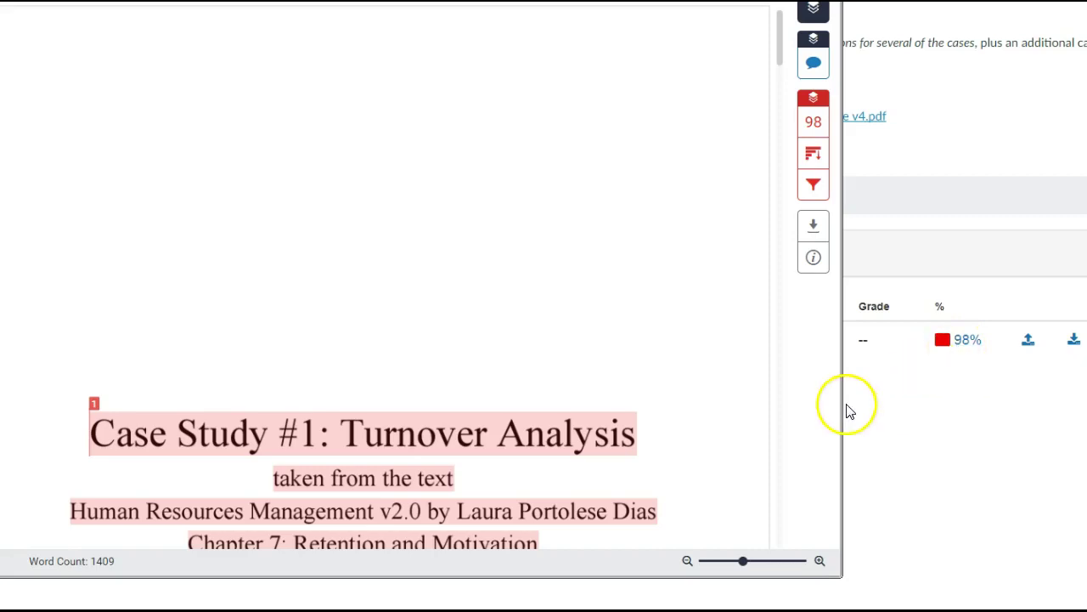
# Inspect match 1 on the title and the Match Overview, led by MiraCosta College at 96%.
pyautogui.click(965, 349)
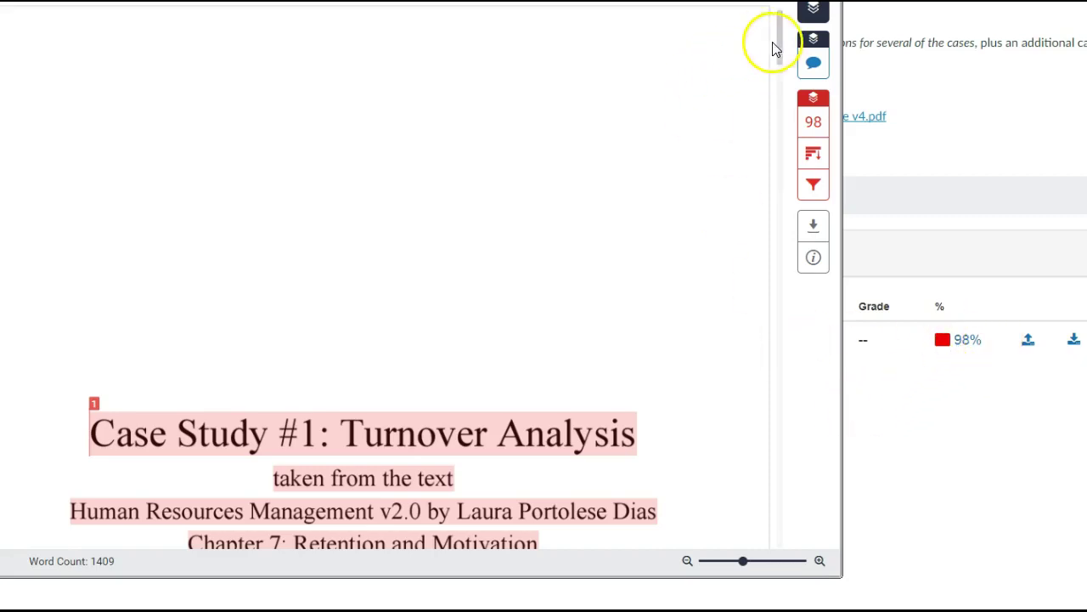
pyautogui.moveTo(778, 40); pyautogui.dragTo(727, 53)
pyautogui.scroll(2, 175, 323)
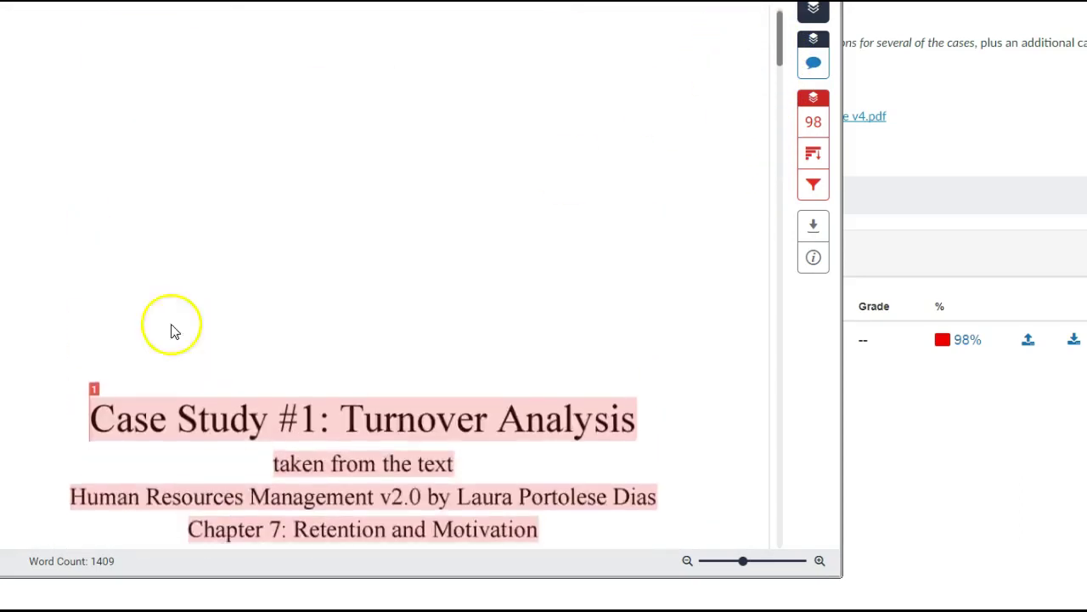
pyautogui.click(94, 387)
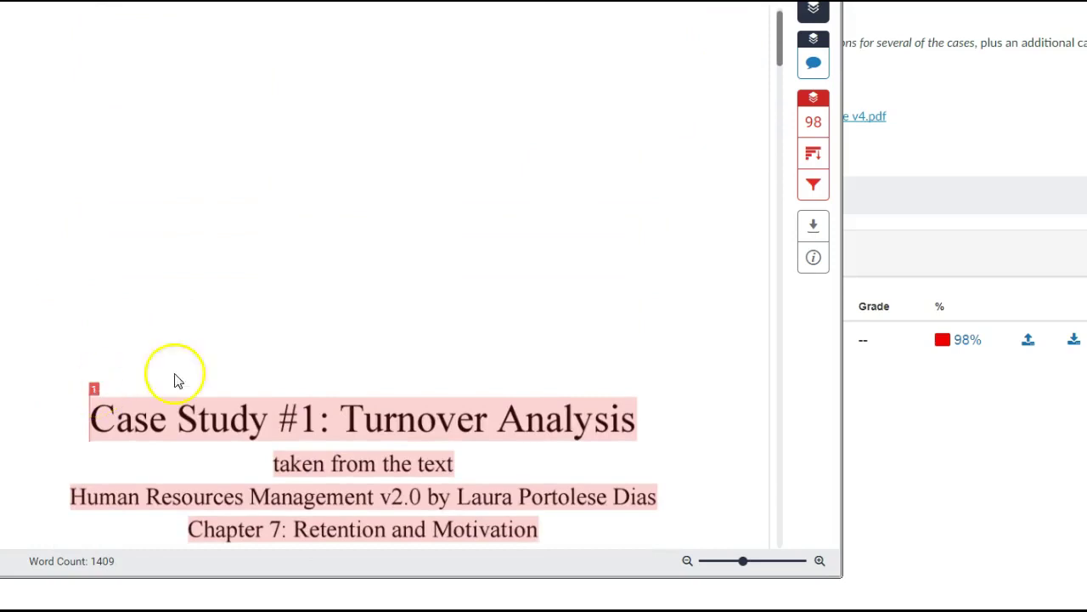
pyautogui.click(813, 157)
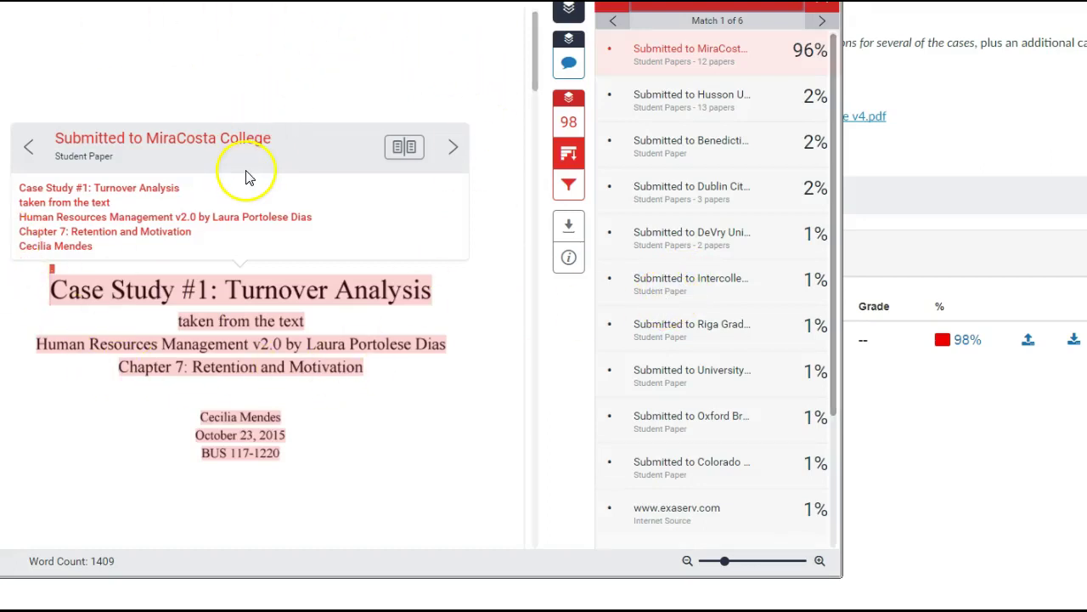
pyautogui.hotkey('ctrl', 'w')
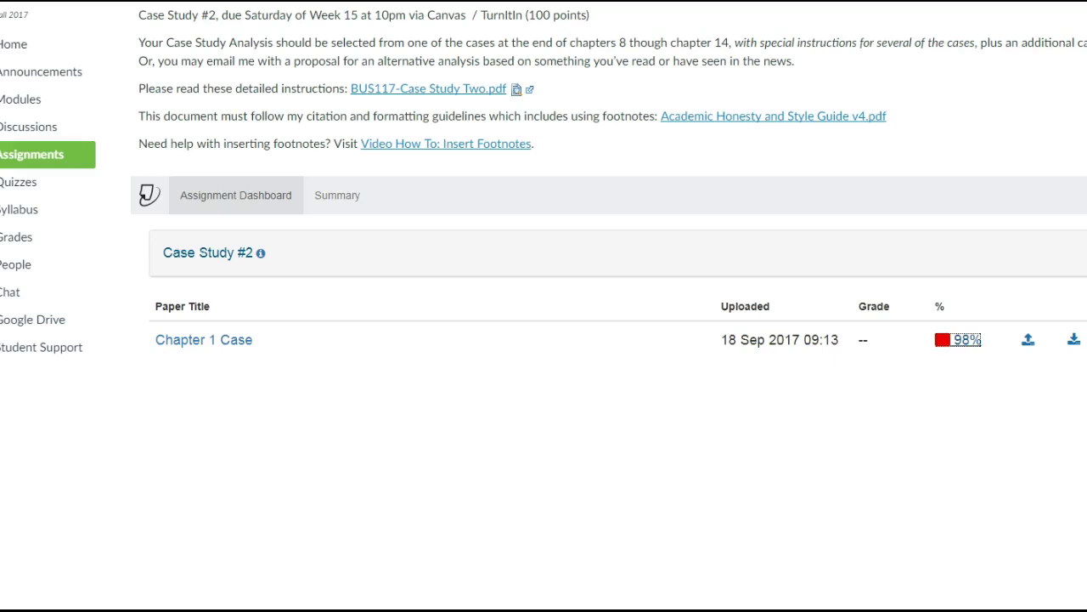